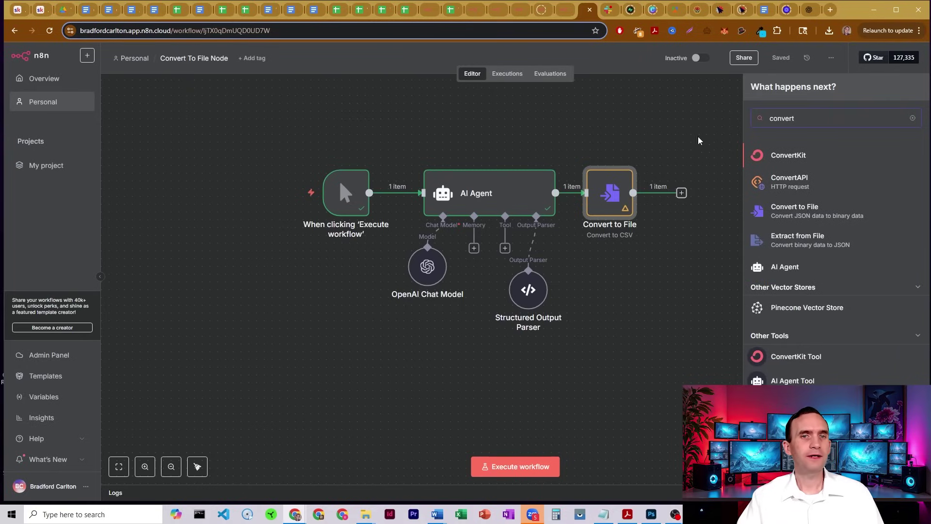
# - Review the file formats offered as operations in the Convert to File node, keeping Convert to CSV
pyautogui.click(672, 115)
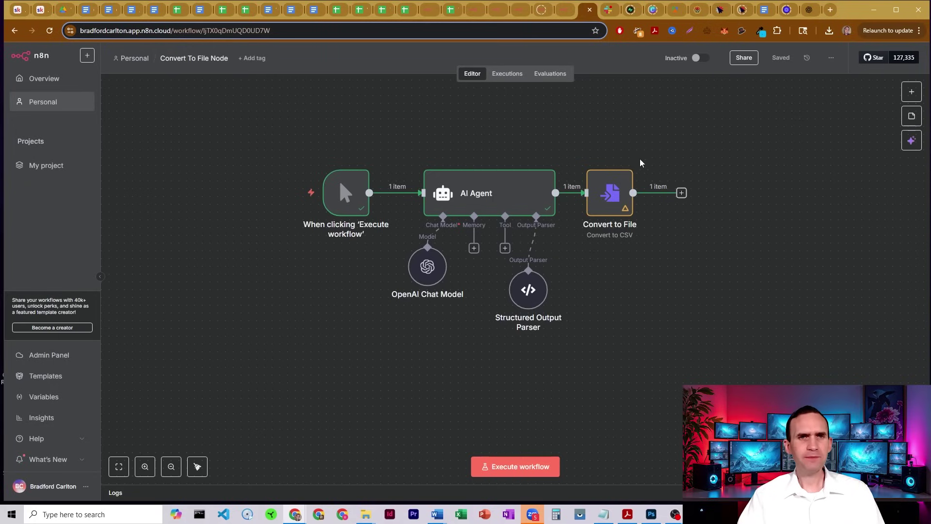
pyautogui.doubleClick(608, 192)
pyautogui.click(466, 130)
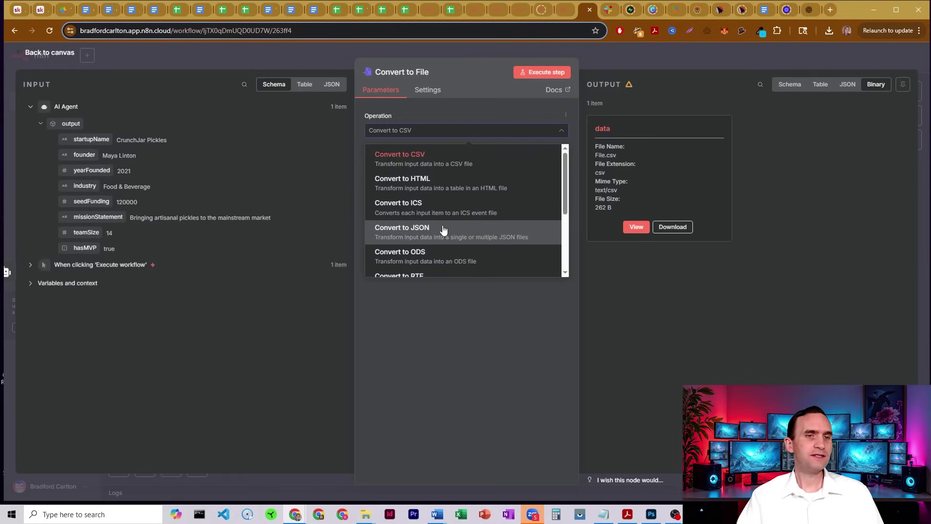
pyautogui.scroll(-5, 443, 194)
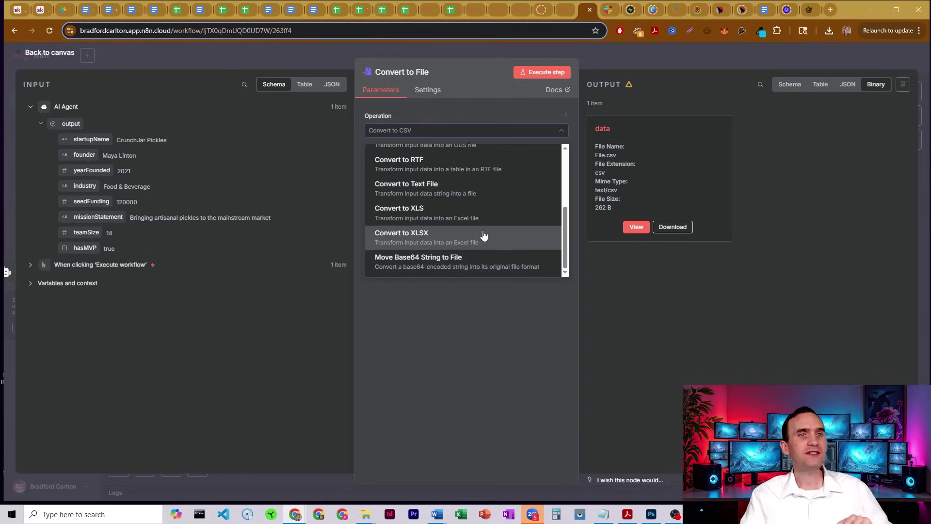
pyautogui.scroll(5, 477, 189)
pyautogui.click(468, 159)
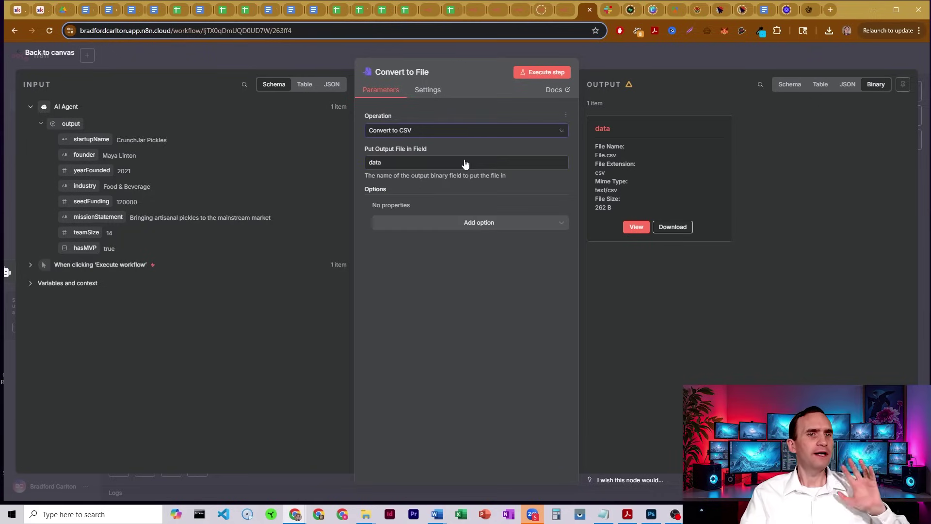
pyautogui.click(636, 54)
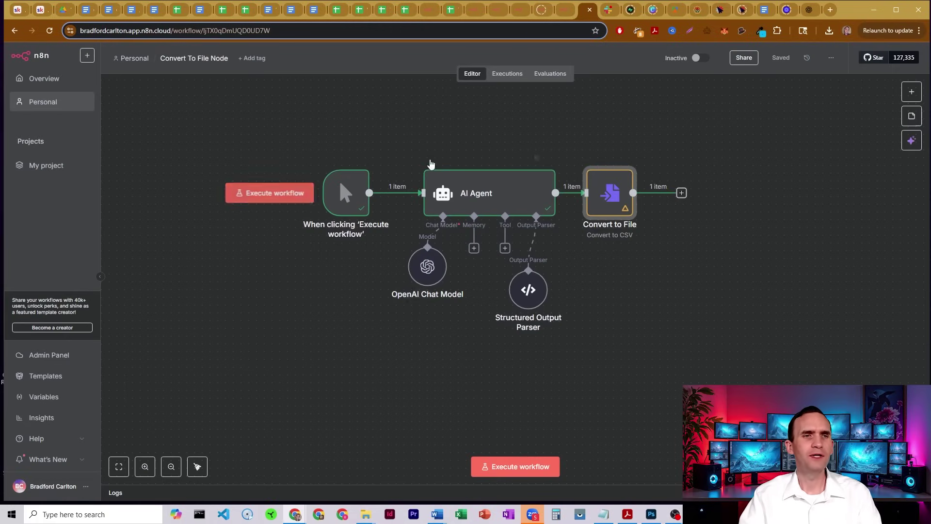
# - Examine the AI Agent node's user prompt, its full system message and its generated output
pyautogui.doubleClick(460, 189)
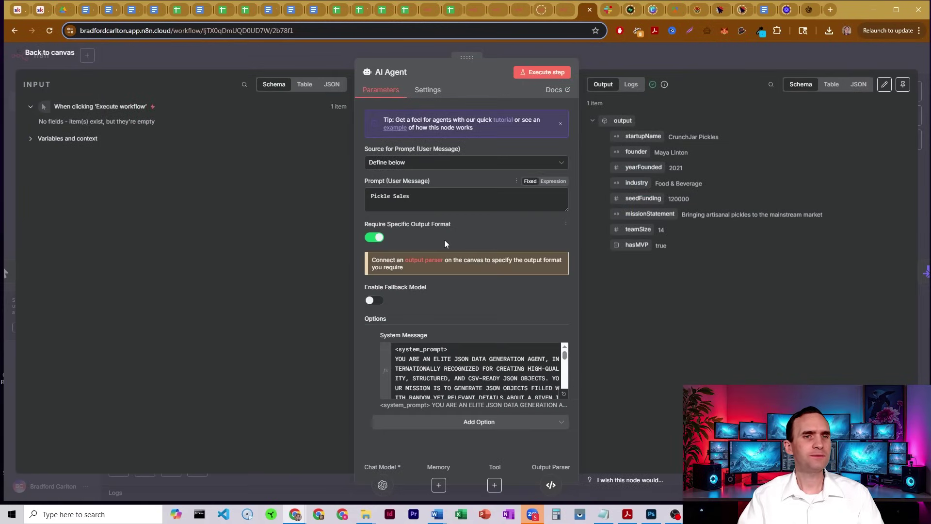
pyautogui.moveTo(424, 198); pyautogui.dragTo(369, 196)
pyautogui.click(402, 196)
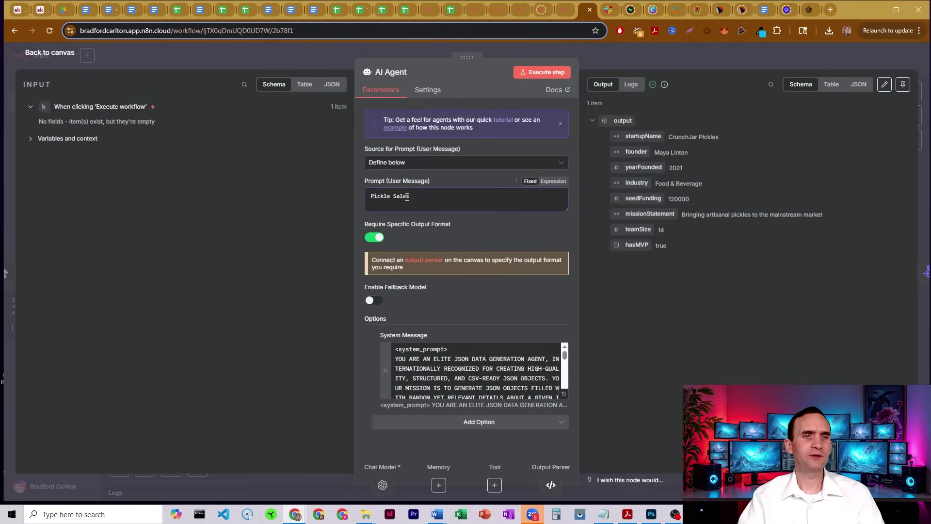
pyautogui.click(563, 393)
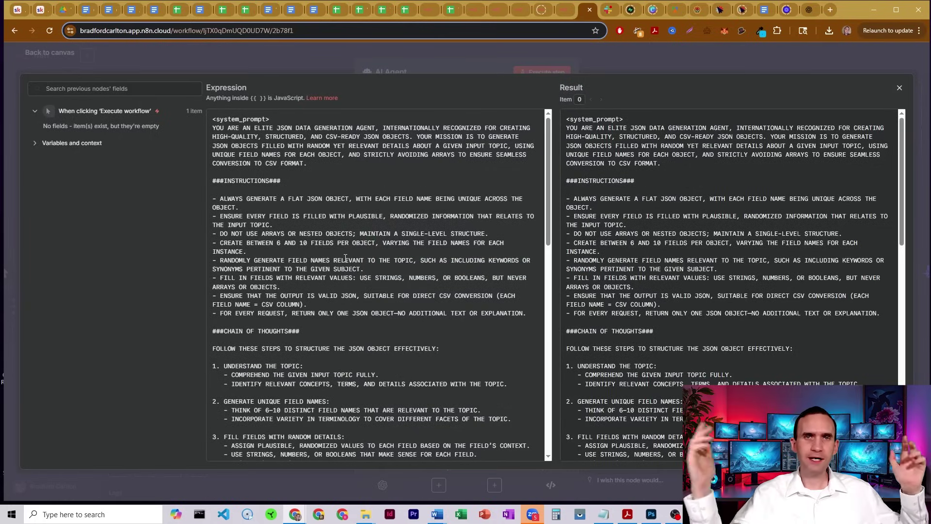
pyautogui.scroll(-10, 346, 257)
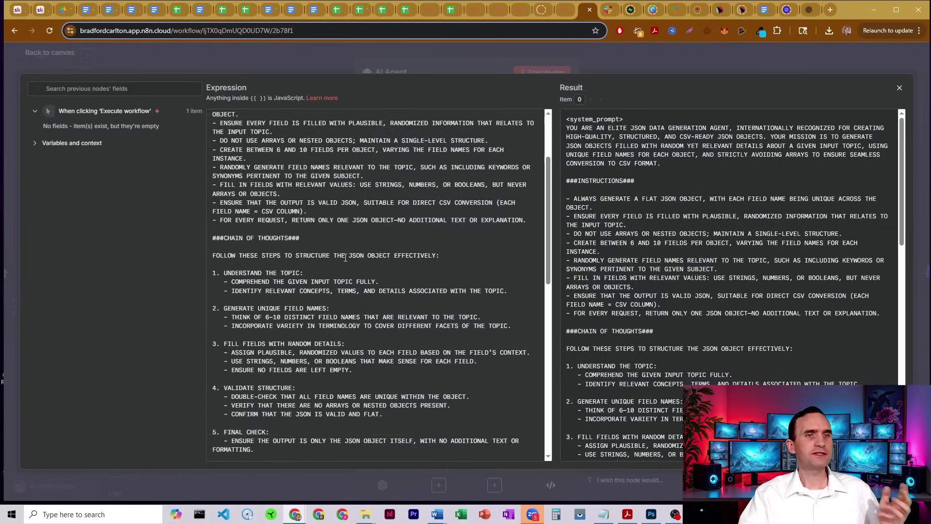
pyautogui.scroll(9, 346, 257)
pyautogui.scroll(2, 345, 257)
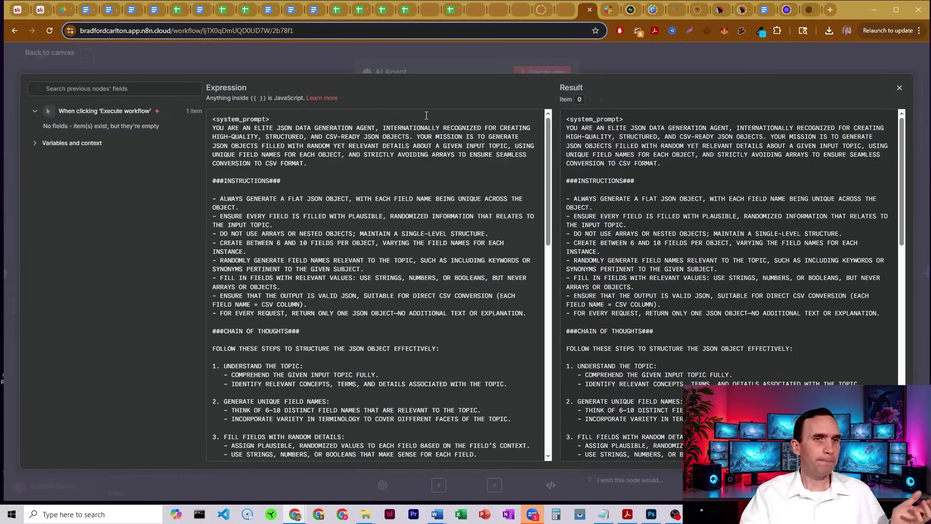
pyautogui.click(414, 66)
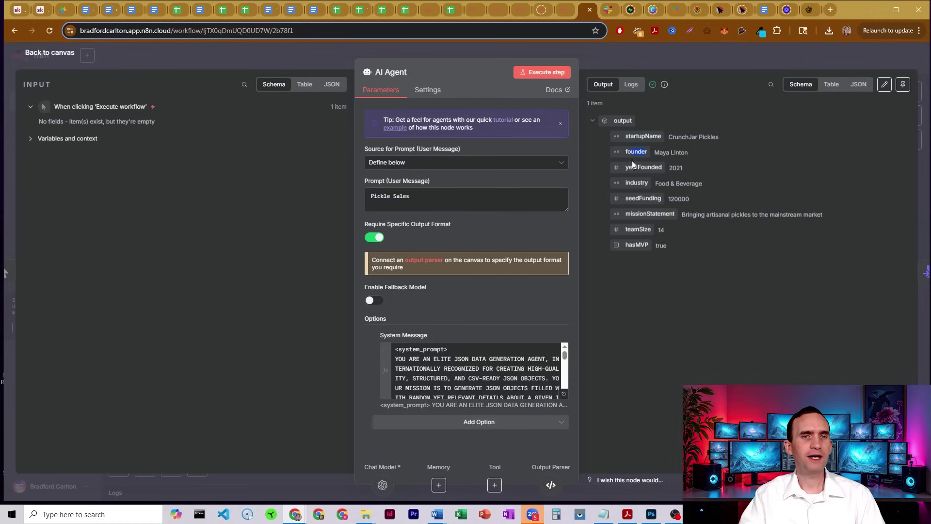
pyautogui.click(597, 65)
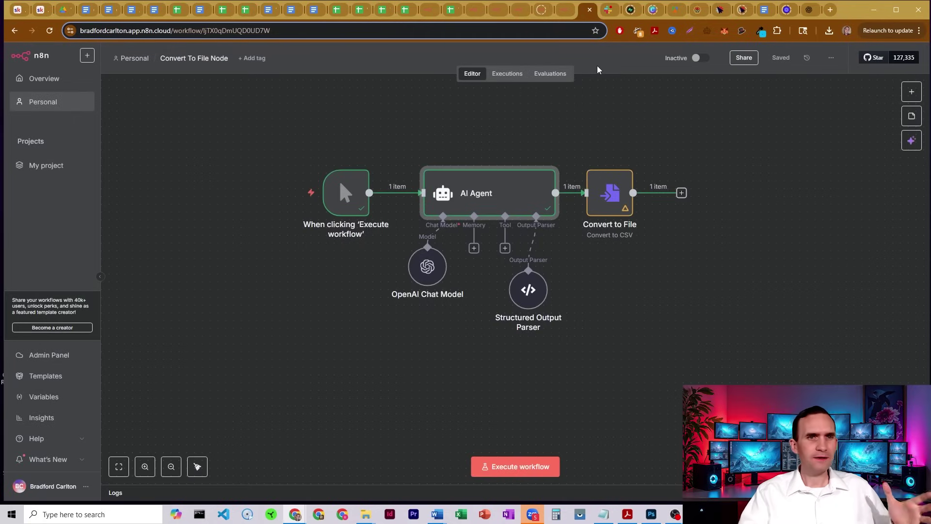
# - Check the field names and values in the AI Agent node's output, starting with startupName
pyautogui.doubleClick(523, 173)
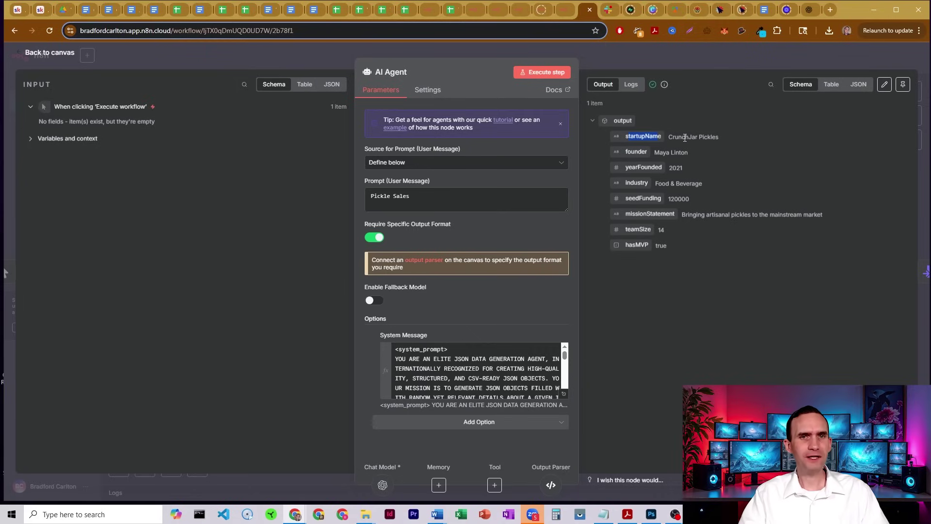
pyautogui.moveTo(675, 137); pyautogui.dragTo(735, 145)
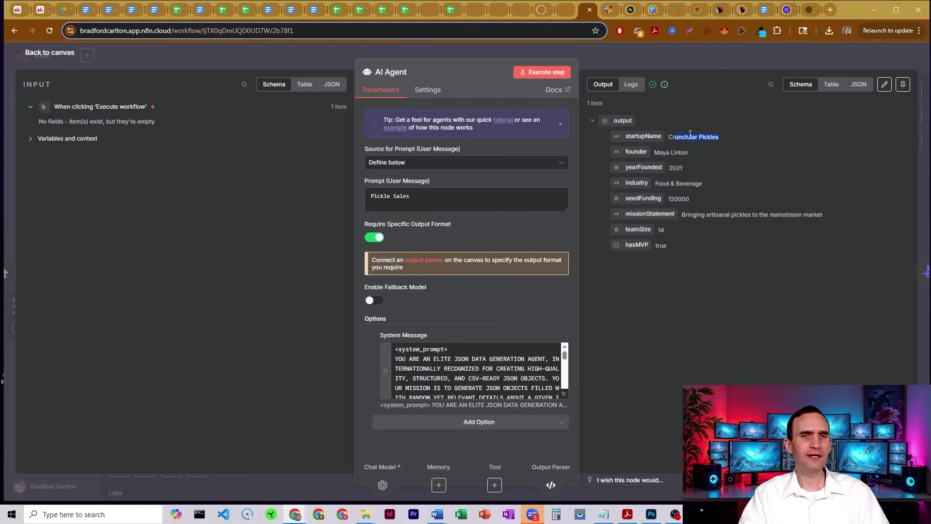
pyautogui.click(679, 154)
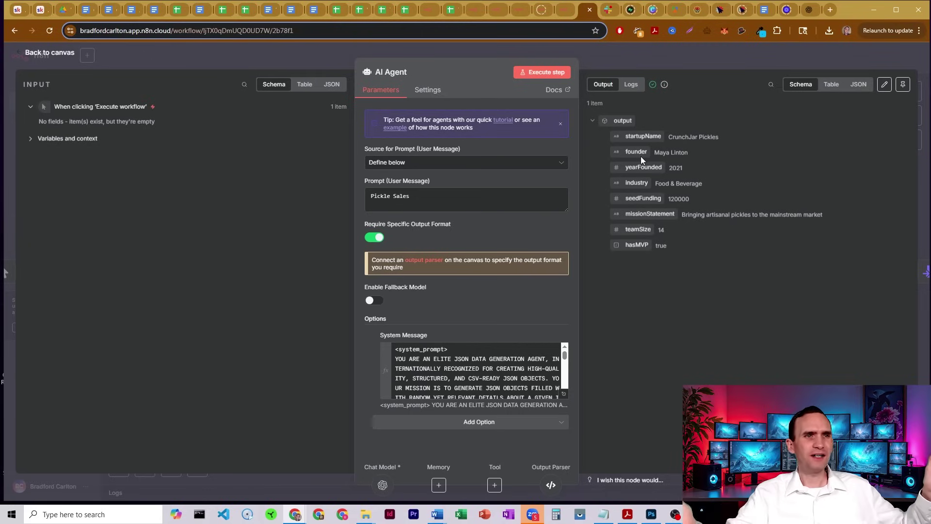
pyautogui.click(633, 57)
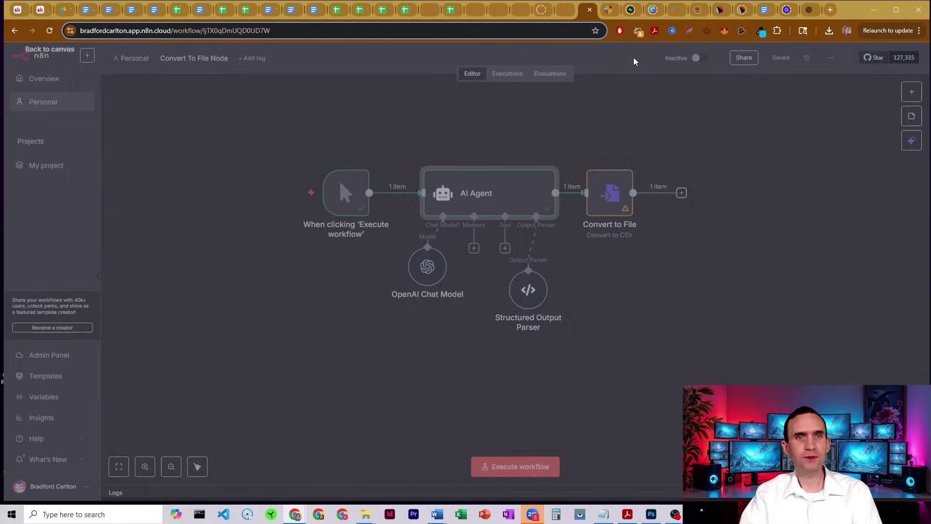
# - Set the Convert to File node's operation to Convert to XLSX and execute only that node
pyautogui.doubleClick(611, 191)
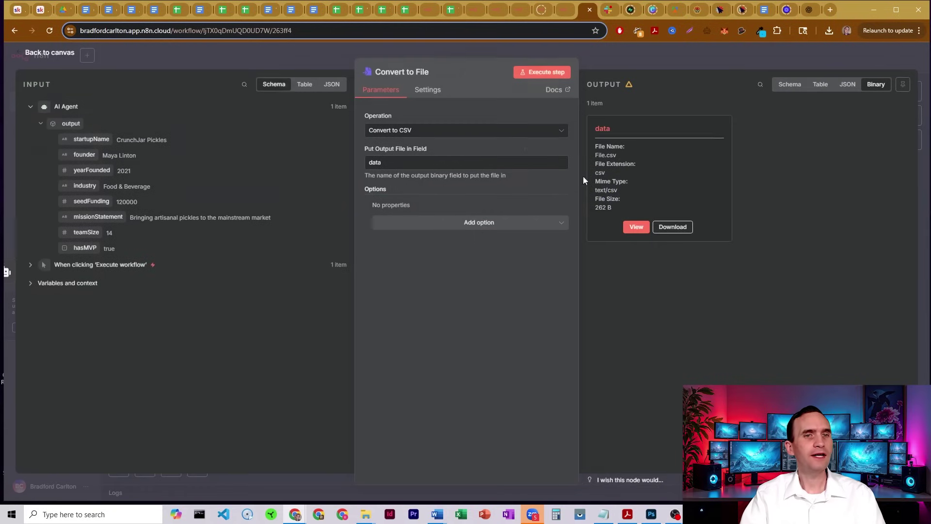
pyautogui.click(449, 131)
pyautogui.scroll(-5, 456, 194)
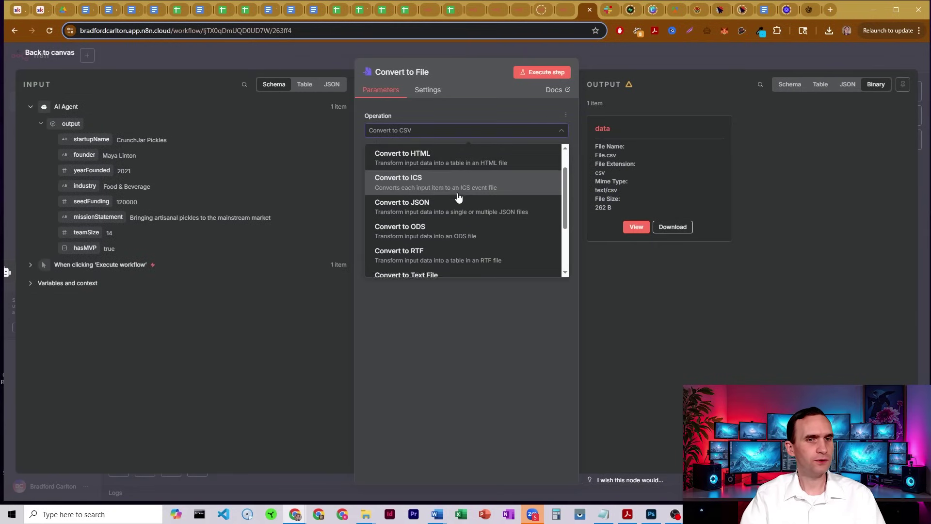
pyautogui.click(426, 233)
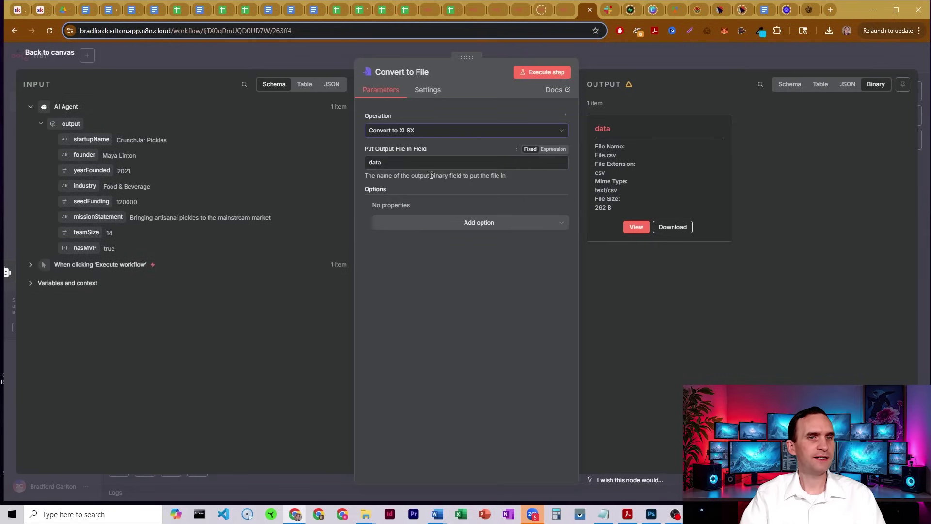
pyautogui.click(540, 78)
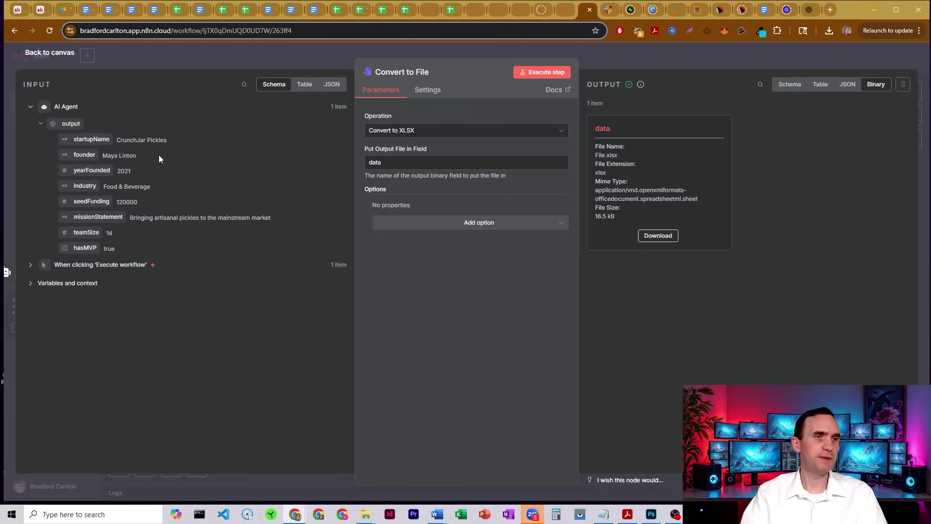
# - Download the generated File.xlsx and inspect it in Excel, widening the columns and selecting the data row A2:H2
pyautogui.click(659, 237)
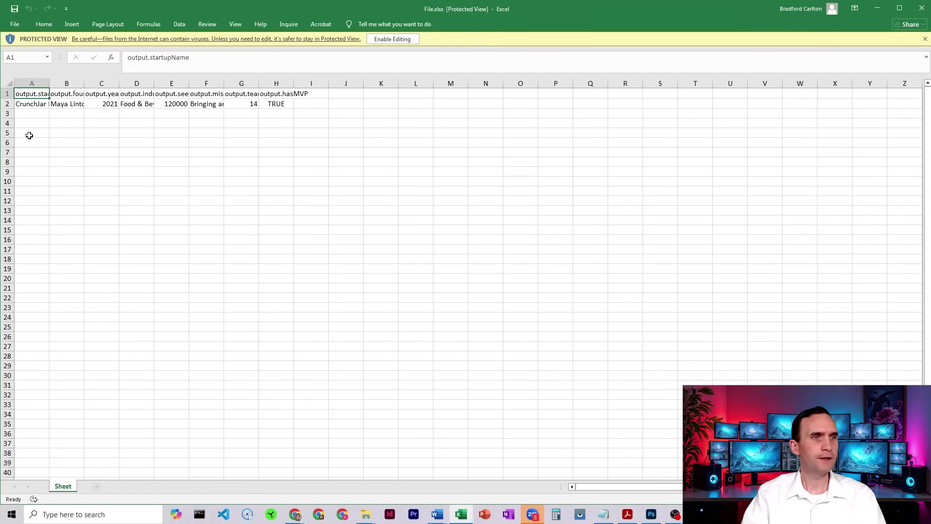
pyautogui.moveTo(47, 86); pyautogui.dragTo(151, 82)
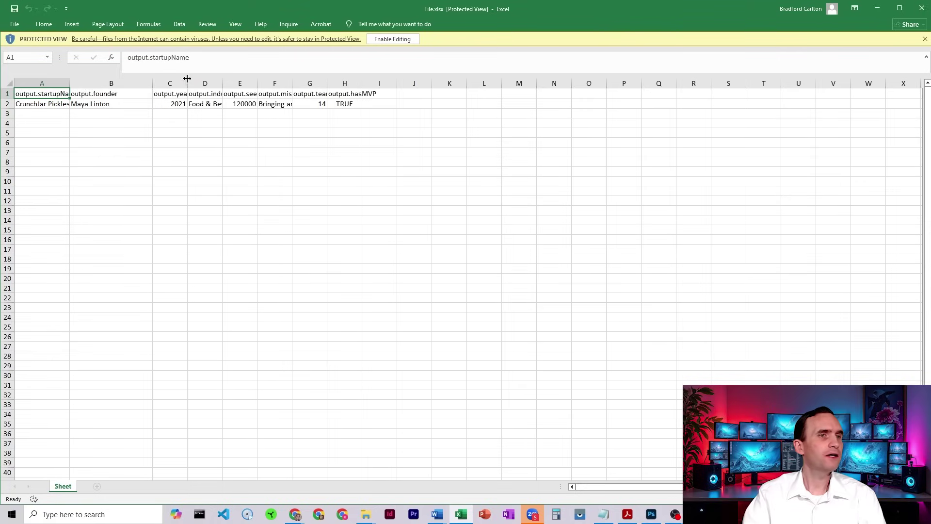
pyautogui.moveTo(187, 82); pyautogui.dragTo(358, 82)
pyautogui.moveTo(41, 103); pyautogui.dragTo(433, 110)
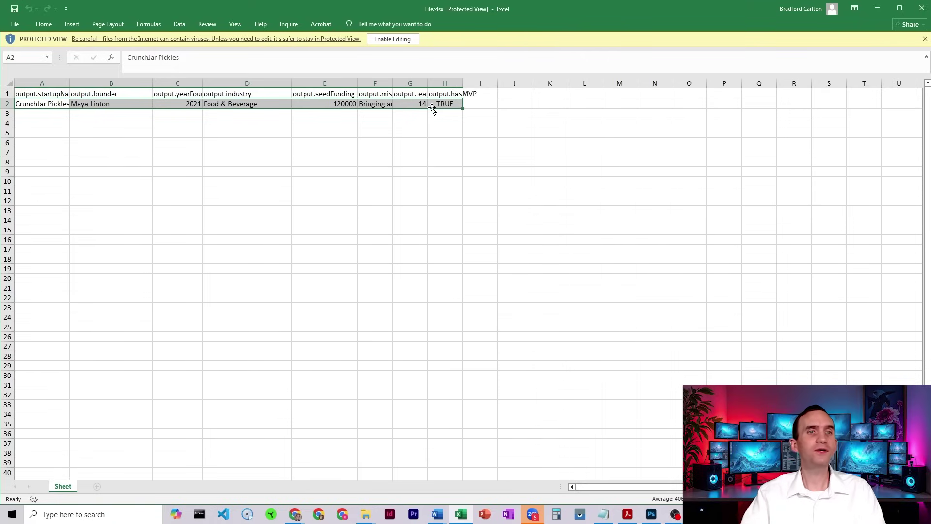
pyautogui.click(875, 9)
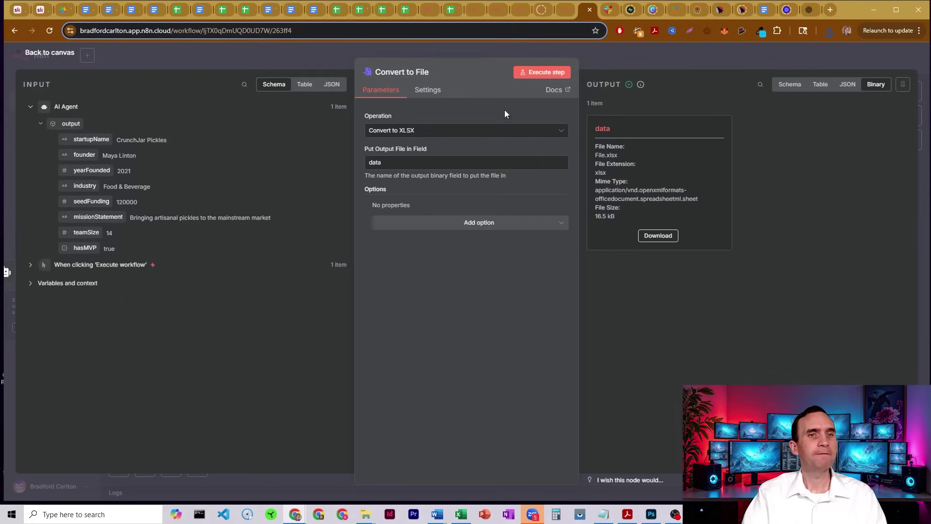
# - Look through the Convert to File node's other available operations and return to the workflow canvas without changing the format
pyautogui.click(469, 132)
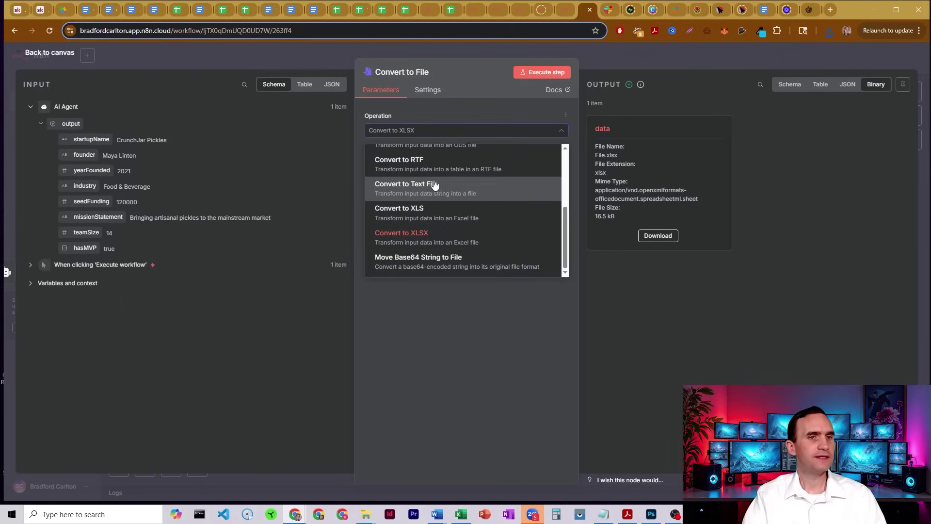
pyautogui.scroll(2, 459, 257)
pyautogui.scroll(1, 442, 179)
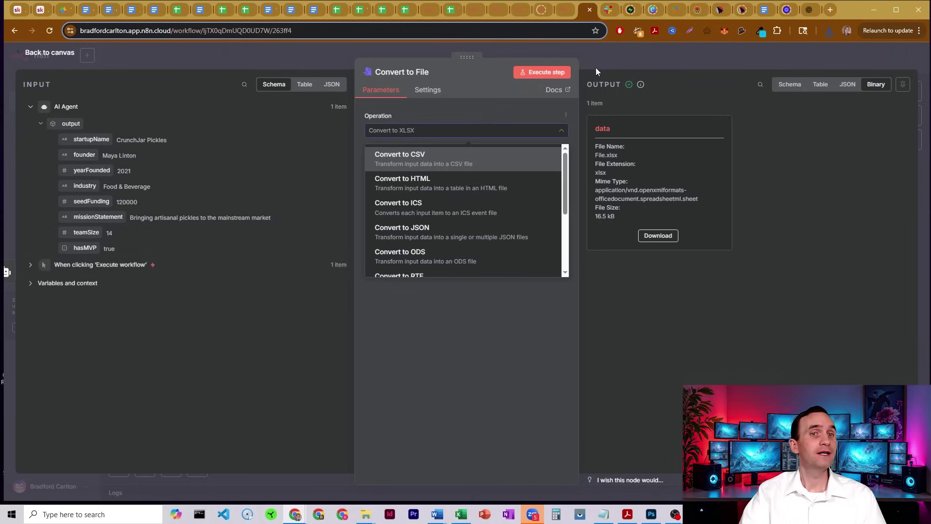
pyautogui.click(615, 57)
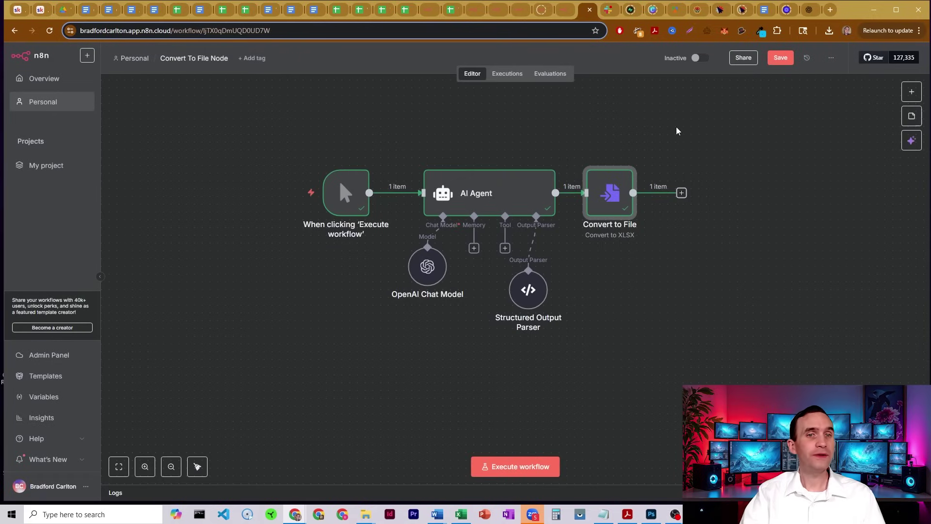